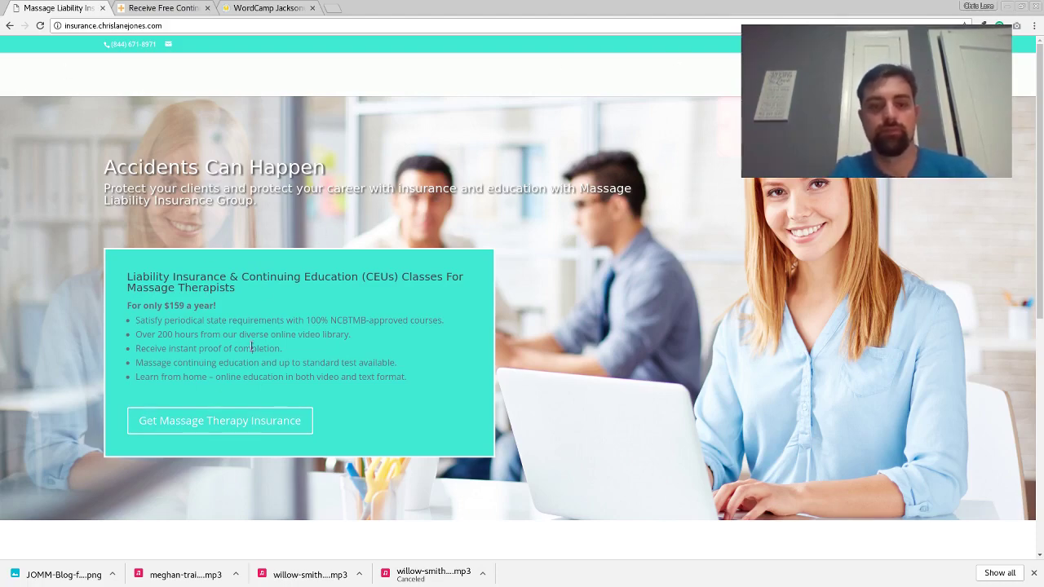
Step: Look over the insurance landing page, switch to the slideshow and advance from the "F" pattern slide to the health website colors slide
{"action": "scroll", "coordinate": [251, 346], "scroll_direction": "down", "scroll_amount": 3}
{"action": "scroll", "coordinate": [240, 332], "scroll_direction": "up", "scroll_amount": 3}
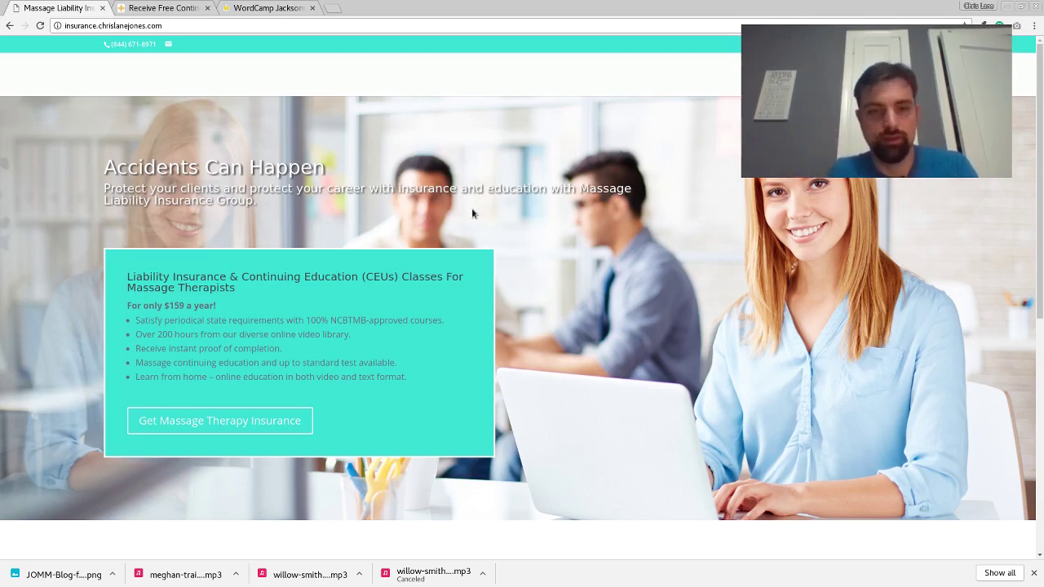
{"action": "key", "text": "alt+Tab"}
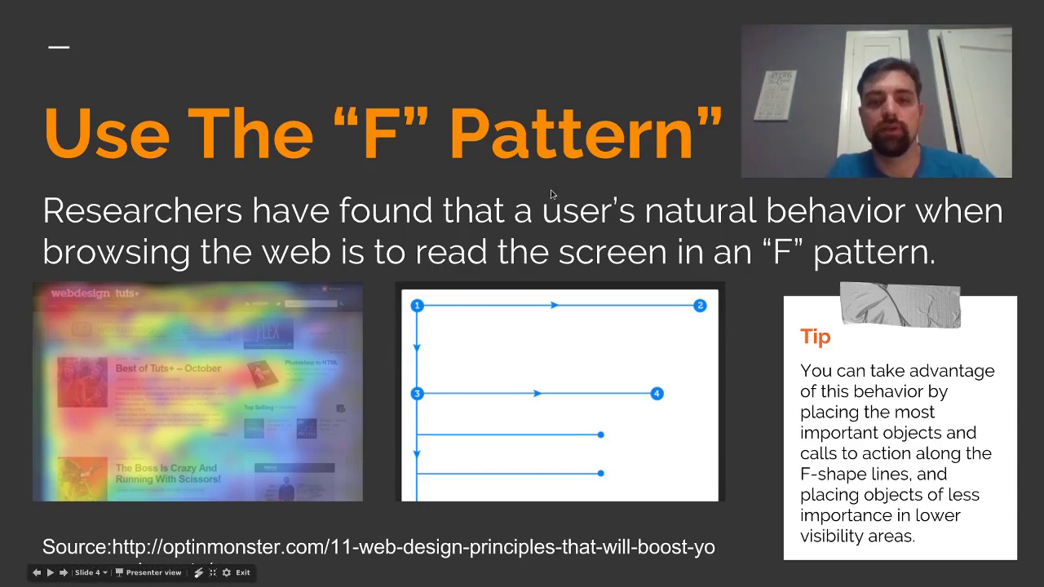
{"action": "key", "text": "Right"}
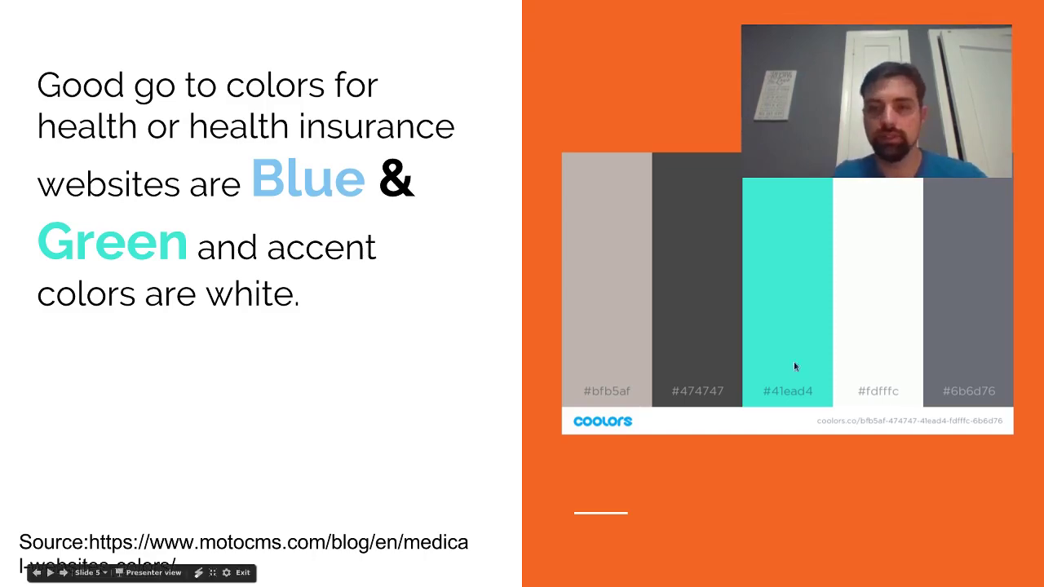
Step: Compare the landing page's colors with the palette slide, then advance the slideshow to the 8-Second Rule slide
{"action": "key", "text": "alt+Tab"}
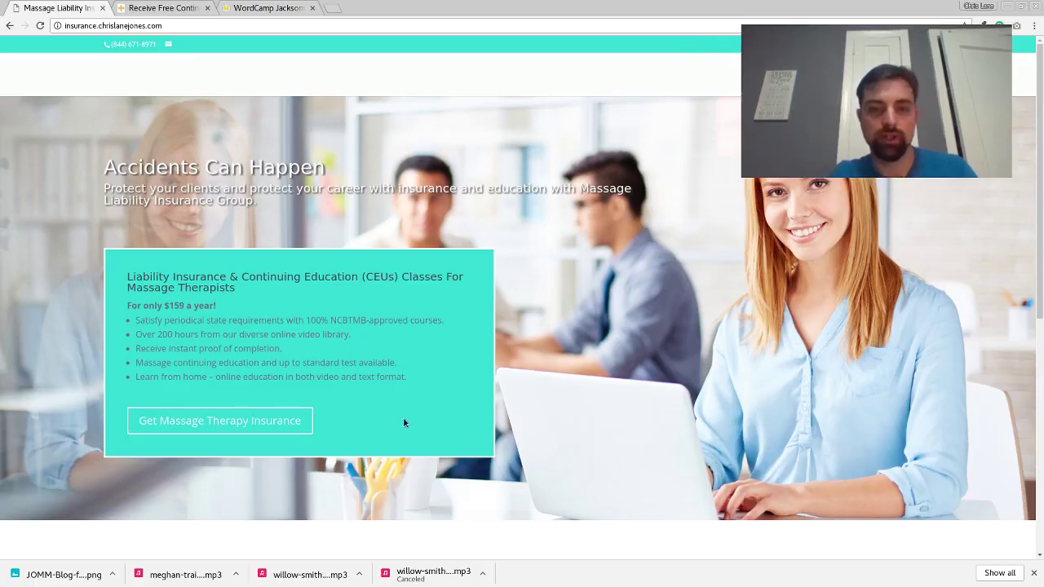
{"action": "scroll", "coordinate": [403, 422], "scroll_direction": "down", "scroll_amount": 5}
{"action": "scroll", "coordinate": [405, 419], "scroll_direction": "up", "scroll_amount": 5}
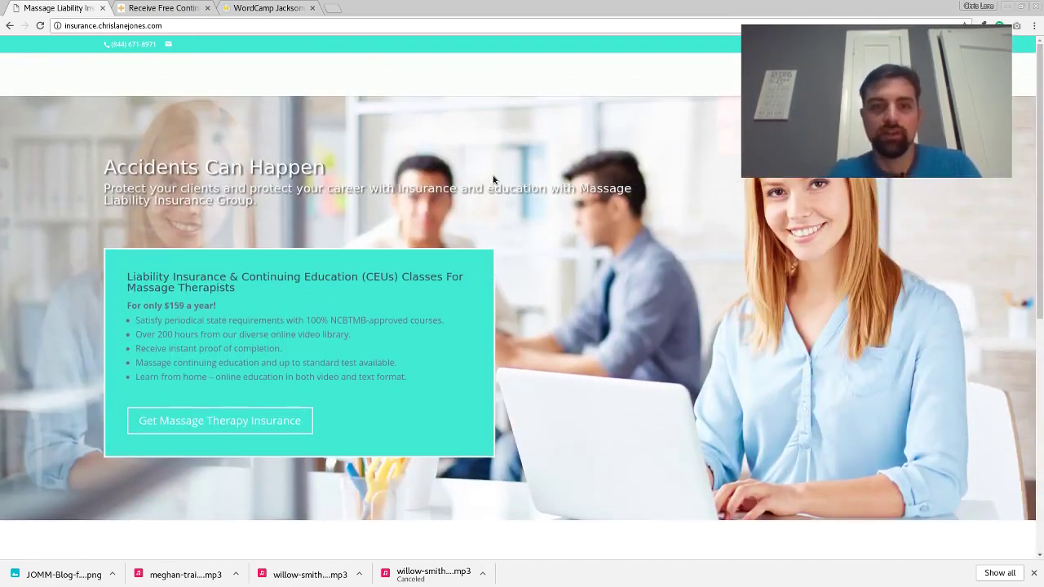
{"action": "key", "text": "alt+Tab"}
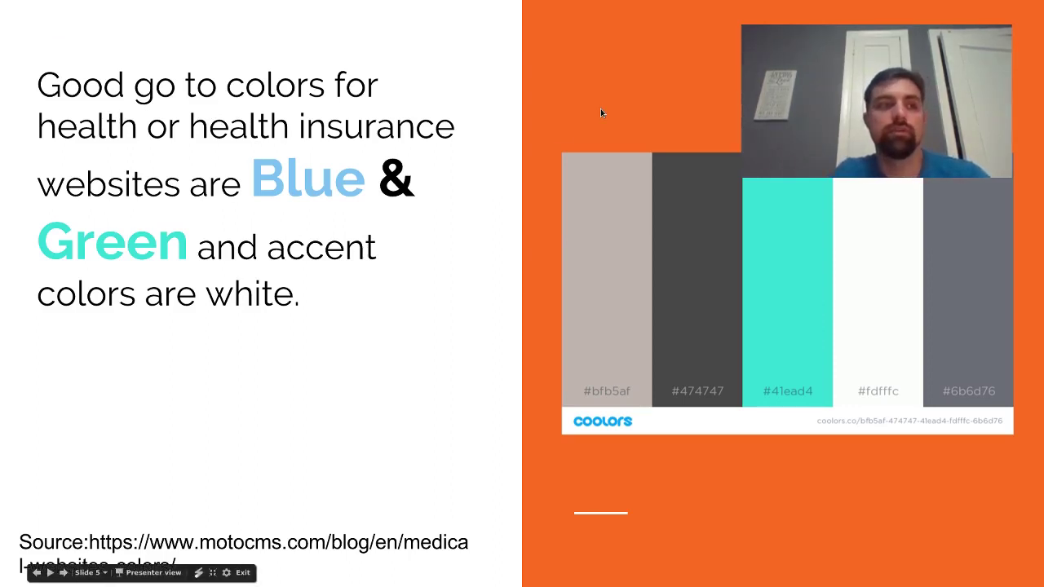
{"action": "key", "text": "Right"}
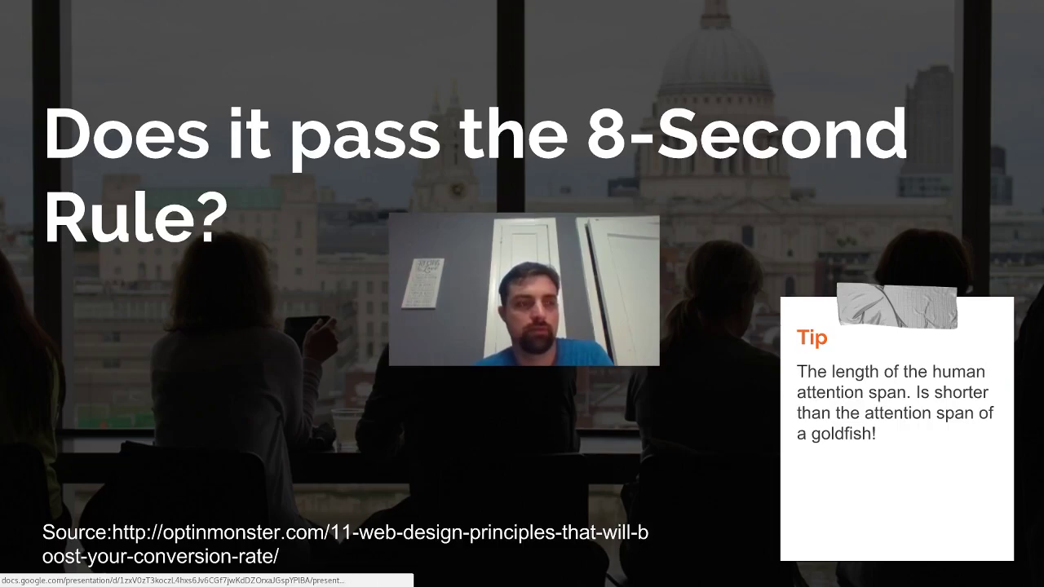
Step: Review the landing page's hero section against the 8-Second Rule, then advance the slideshow to the "Others" slide
{"action": "key", "text": "alt+Tab"}
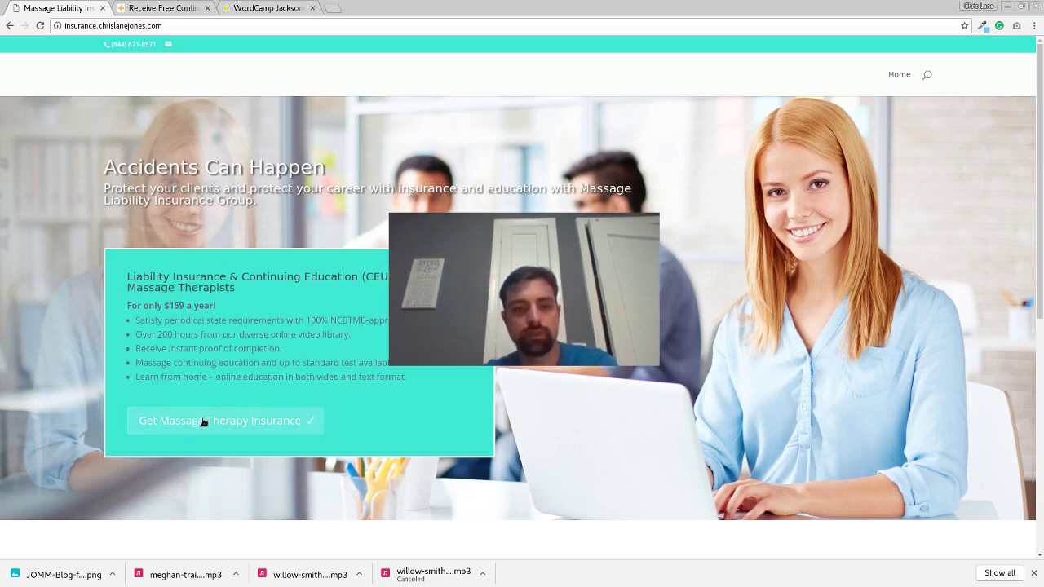
{"action": "right_click", "coordinate": [288, 190]}
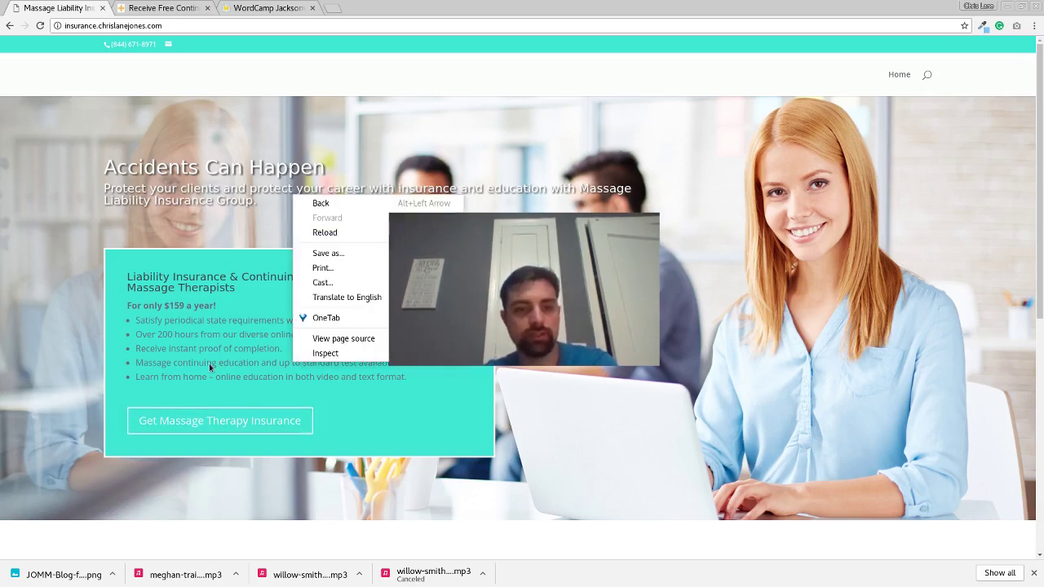
{"action": "left_click", "coordinate": [177, 362]}
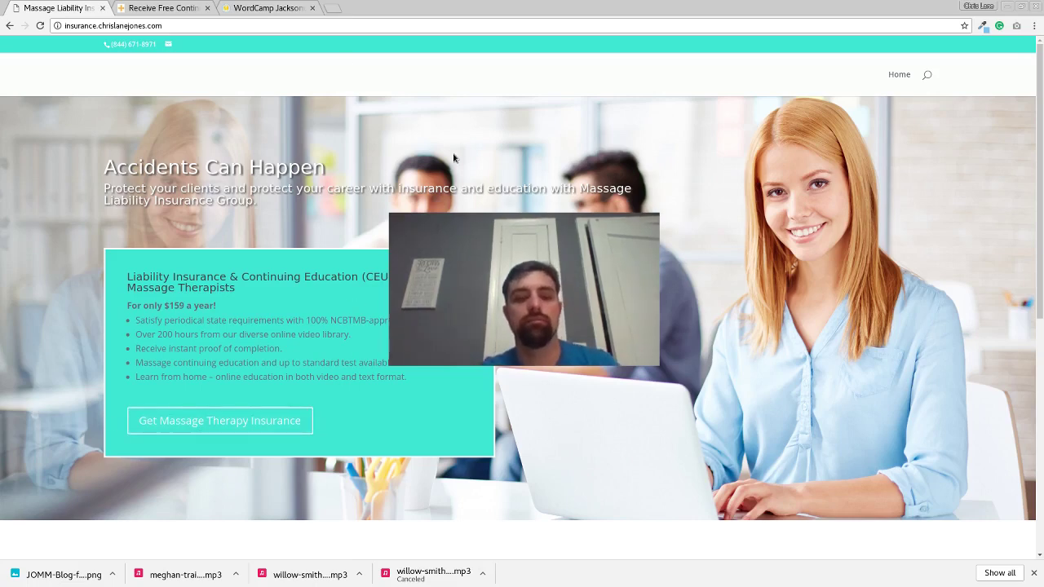
{"action": "key", "text": "alt+Tab"}
{"action": "key", "text": "Right"}
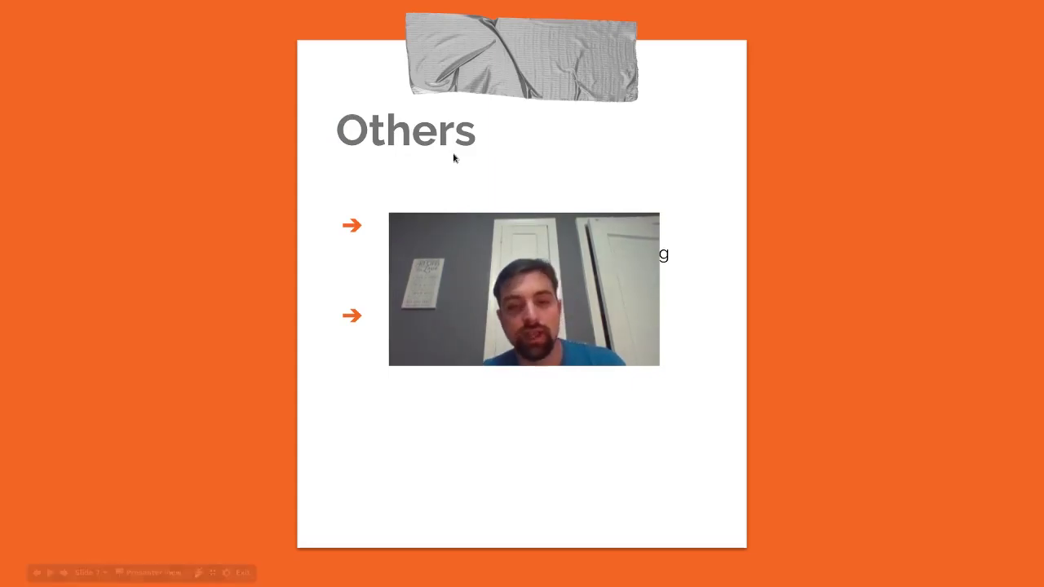
Step: Examine the landing page's hero image, offer box and continuing education section below it
{"action": "key", "text": "alt+Tab"}
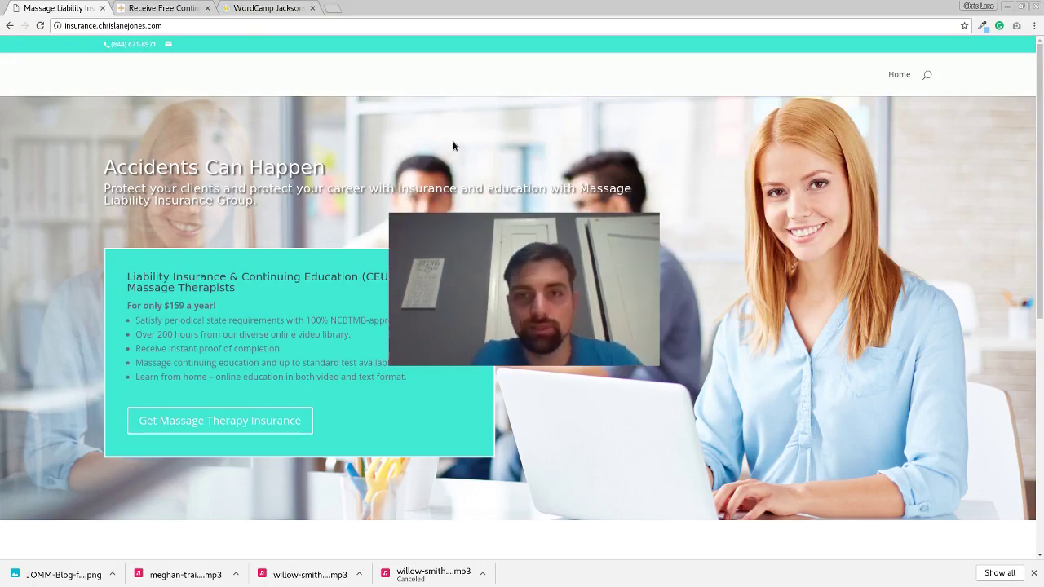
{"action": "scroll", "coordinate": [454, 145], "scroll_direction": "down", "scroll_amount": 5}
{"action": "scroll", "coordinate": [455, 143], "scroll_direction": "up", "scroll_amount": 3}
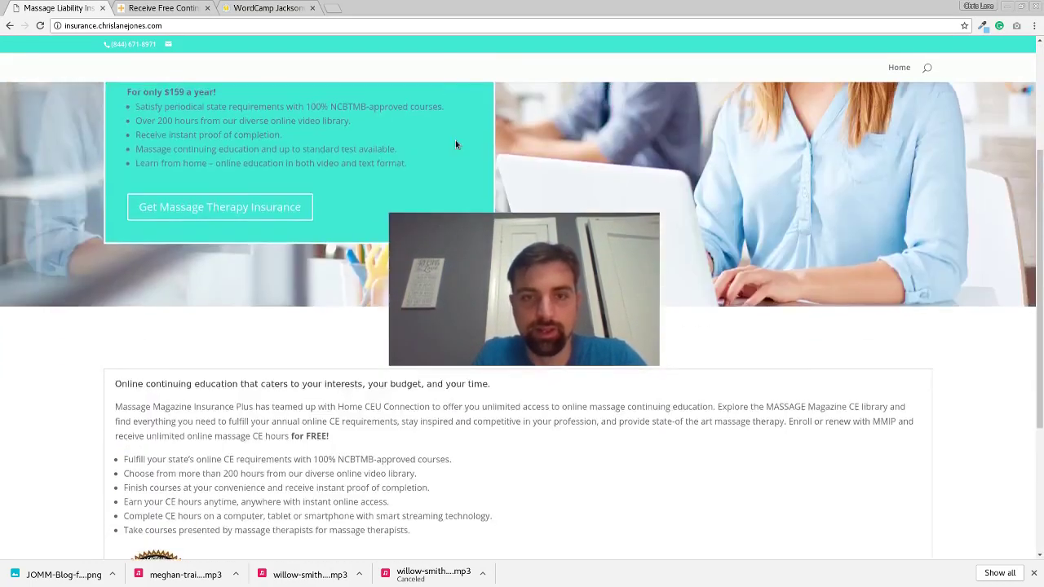
{"action": "scroll", "coordinate": [455, 139], "scroll_direction": "up", "scroll_amount": 3}
{"action": "scroll", "coordinate": [455, 140], "scroll_direction": "down", "scroll_amount": 2}
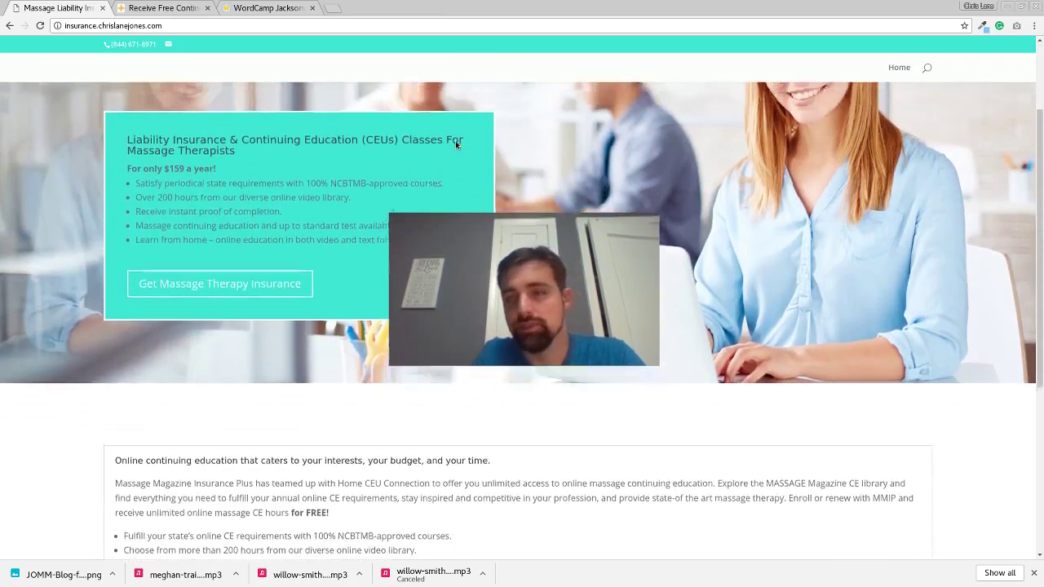
{"action": "scroll", "coordinate": [456, 142], "scroll_direction": "up", "scroll_amount": 2}
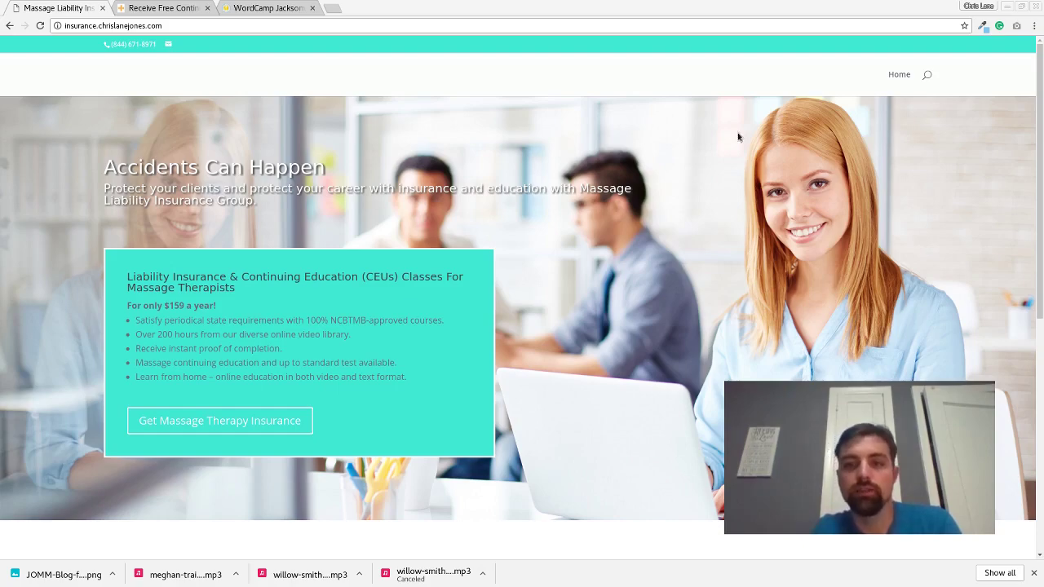
{"action": "scroll", "coordinate": [429, 276], "scroll_direction": "down", "scroll_amount": 3}
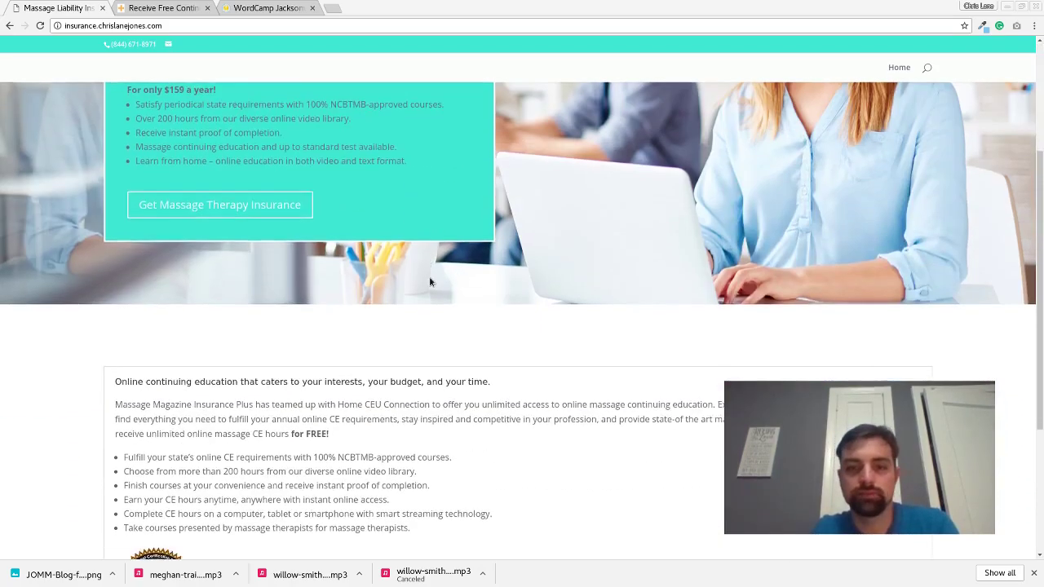
{"action": "scroll", "coordinate": [429, 276], "scroll_direction": "up", "scroll_amount": 3}
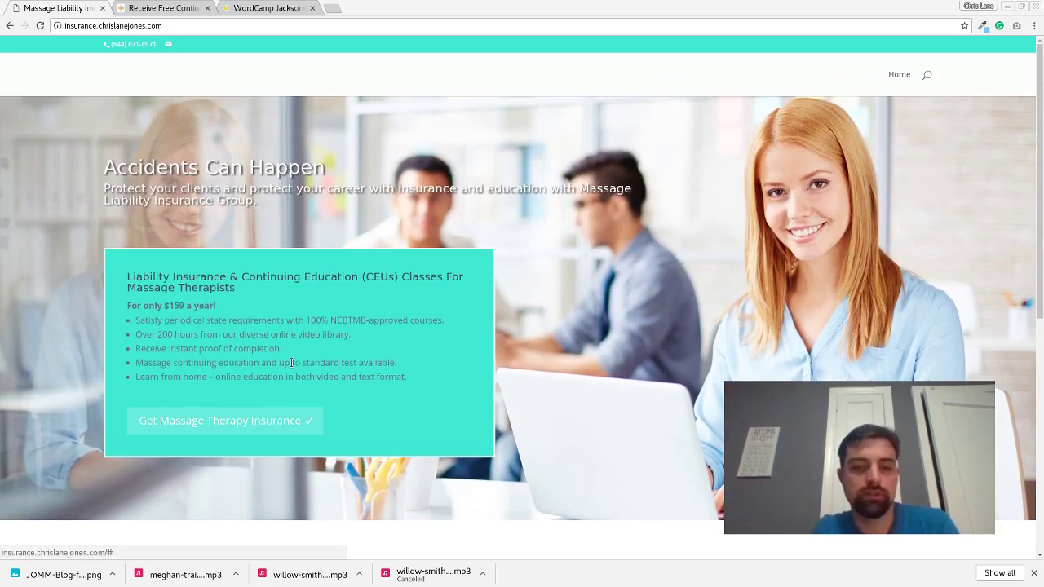
{"action": "left_click", "coordinate": [408, 275]}
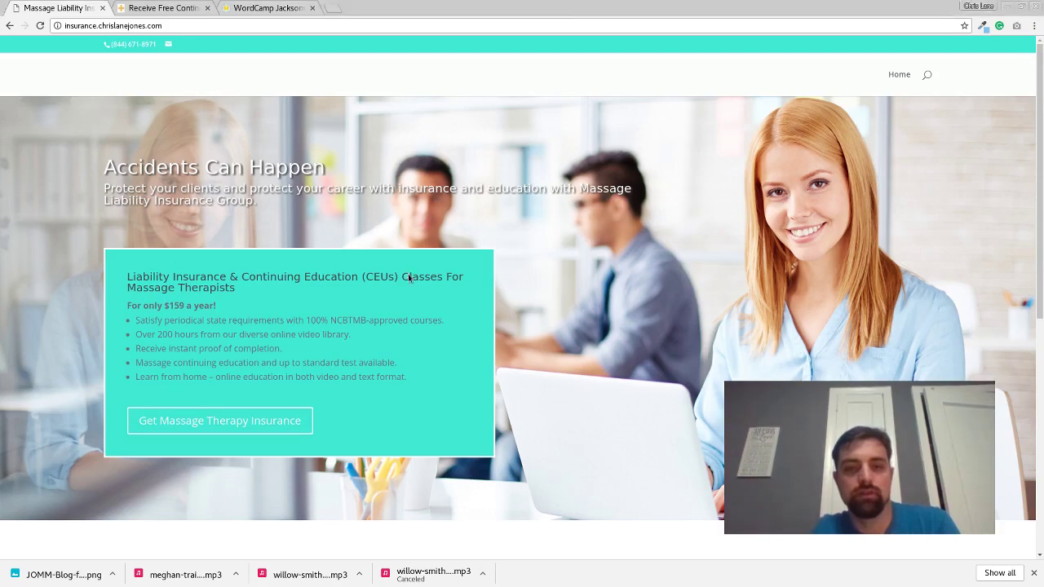
Step: Check the landing page's images and faces against the "Others" slide, then advance to the mobile-friendly and breakpoints slide
{"action": "key", "text": "alt+Tab"}
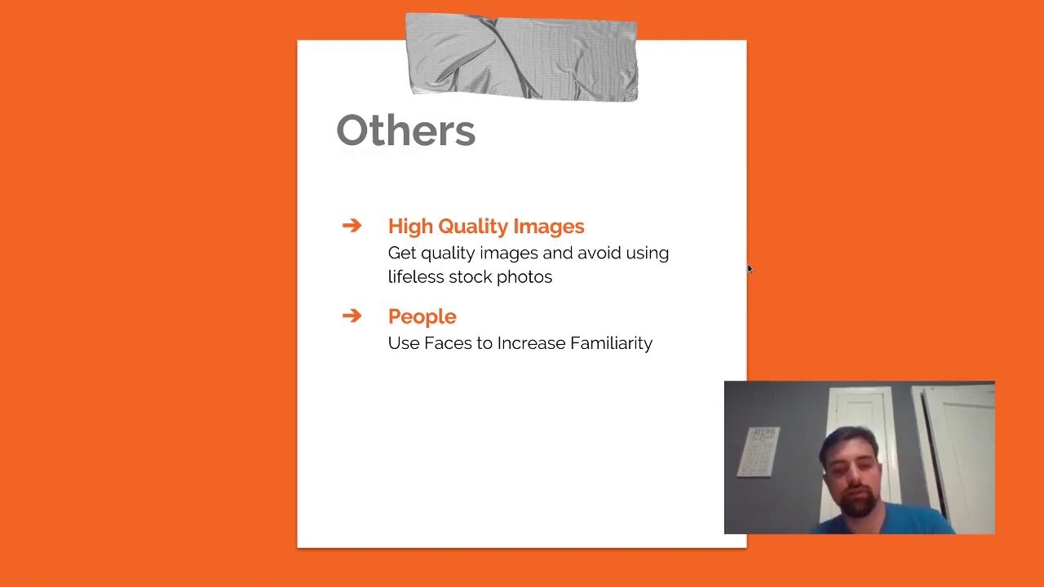
{"action": "key", "text": "alt+Tab"}
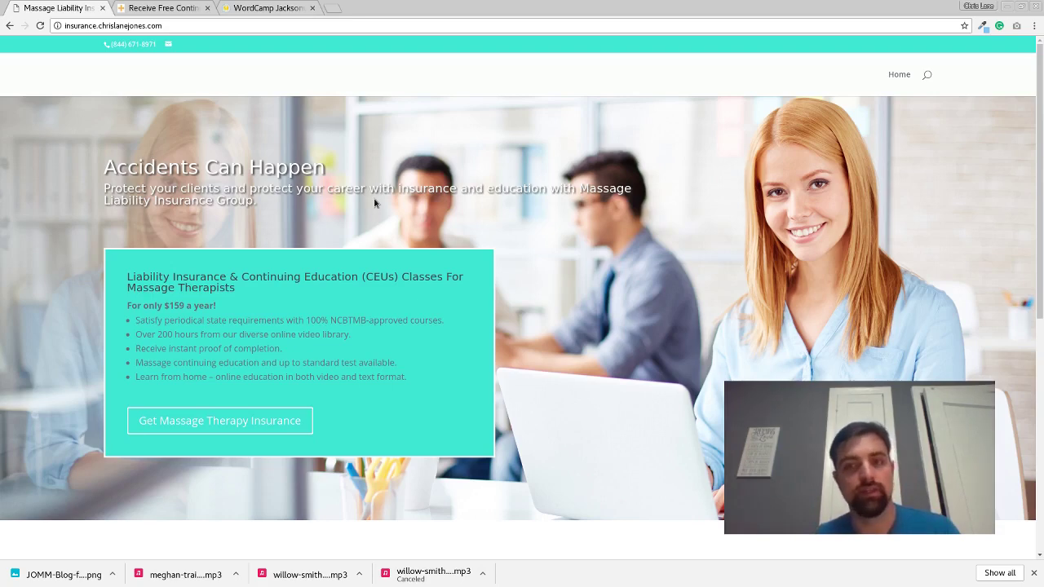
{"action": "key", "text": "alt+Tab"}
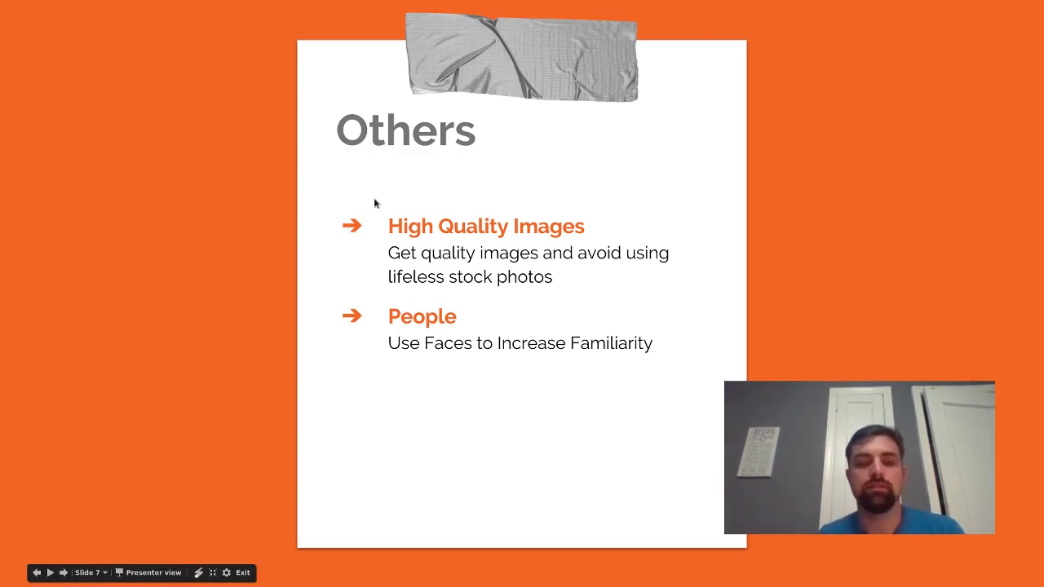
{"action": "key", "text": "Right"}
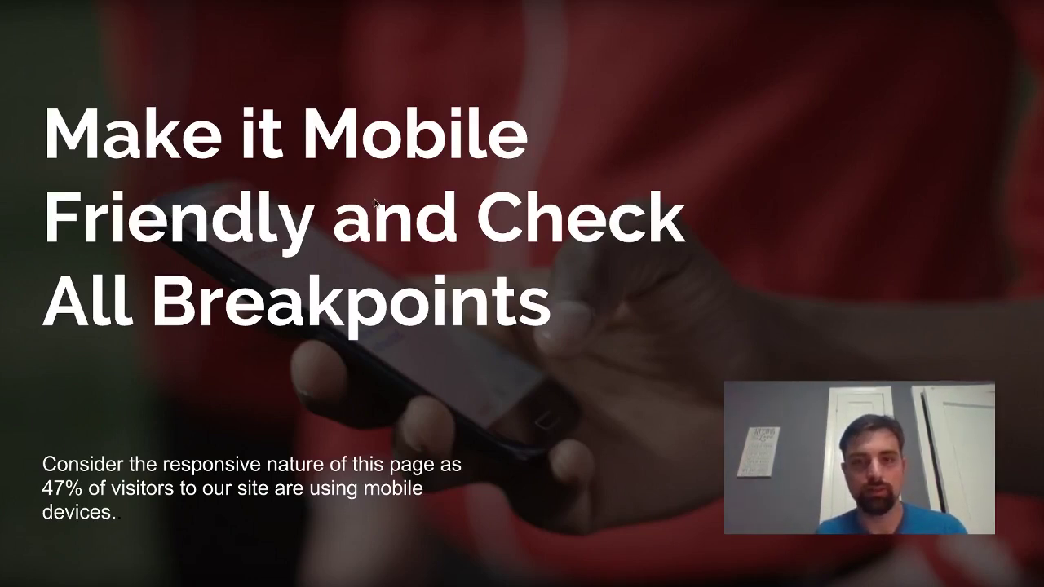
Step: Open the developer tools on the insurance landing page and show the page in the responsive device preview
{"action": "key", "text": "alt+Tab"}
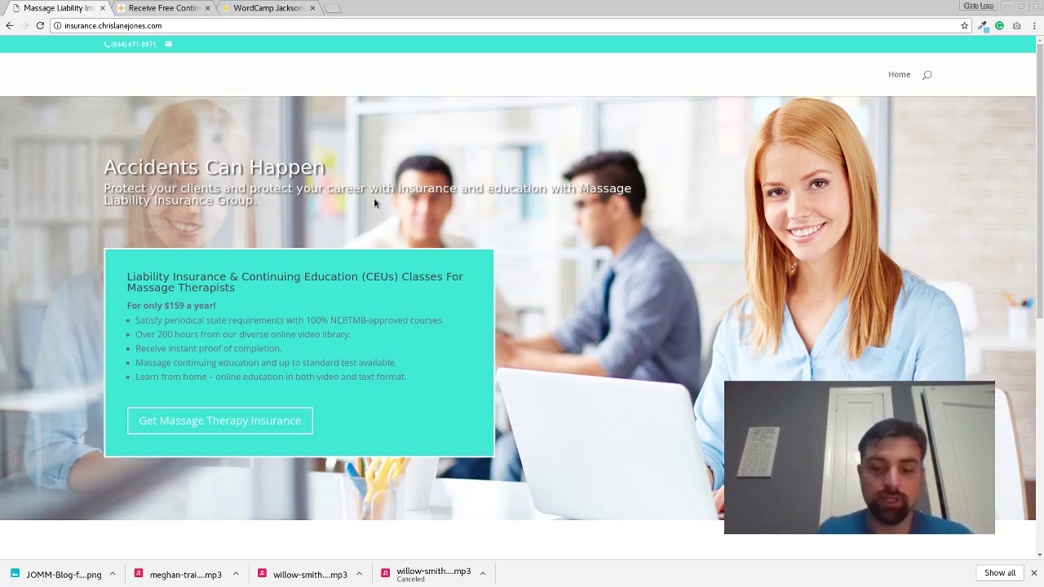
{"action": "key", "text": "ctrl+shift+i"}
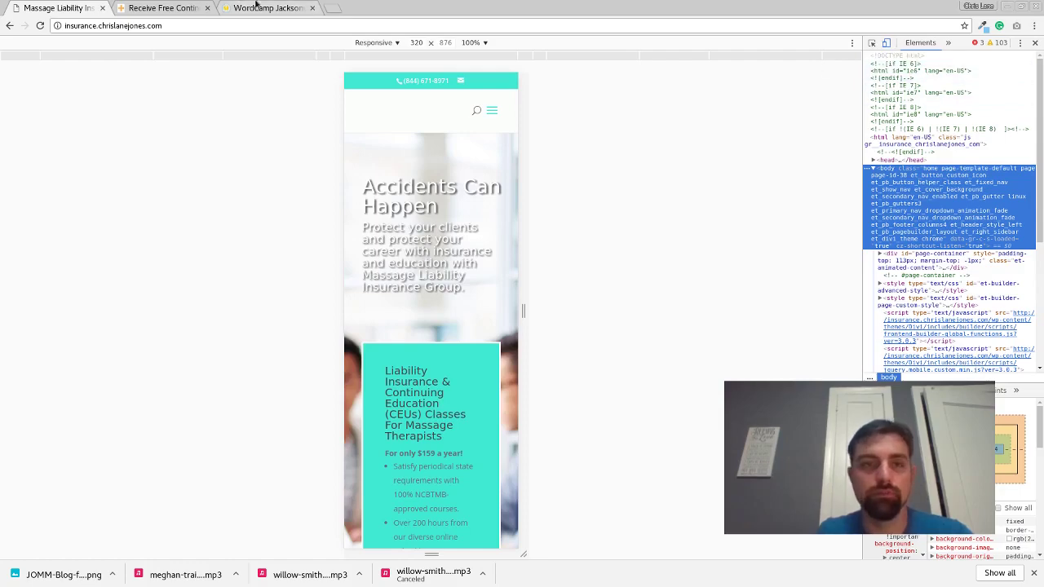
{"action": "left_click", "coordinate": [887, 43]}
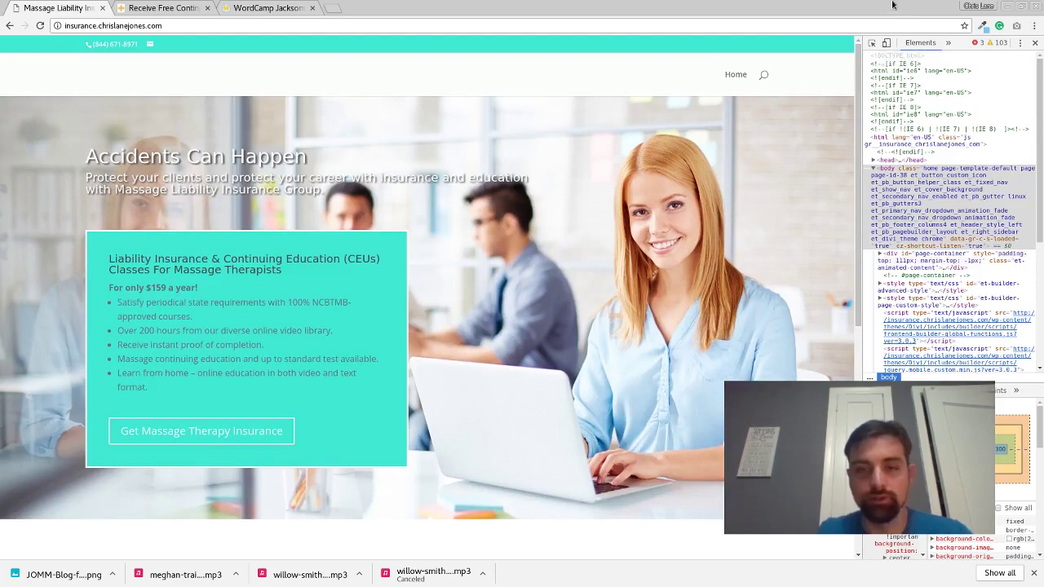
{"action": "left_click", "coordinate": [887, 44]}
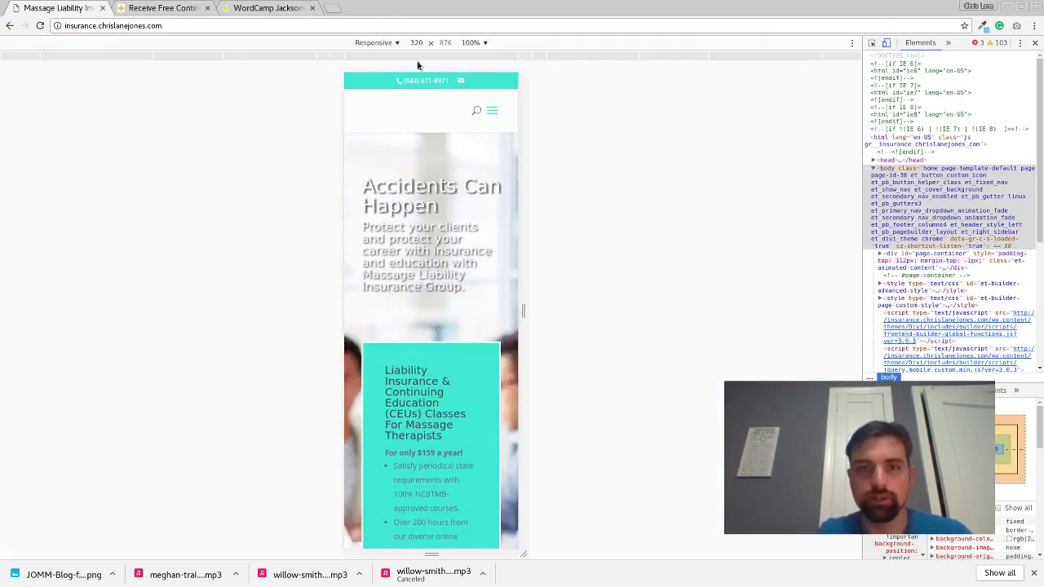
Step: Preview the landing page at widths of 375, 320, 425 and 768 px, then look through the whole page at 320 px
{"action": "left_click", "coordinate": [545, 57]}
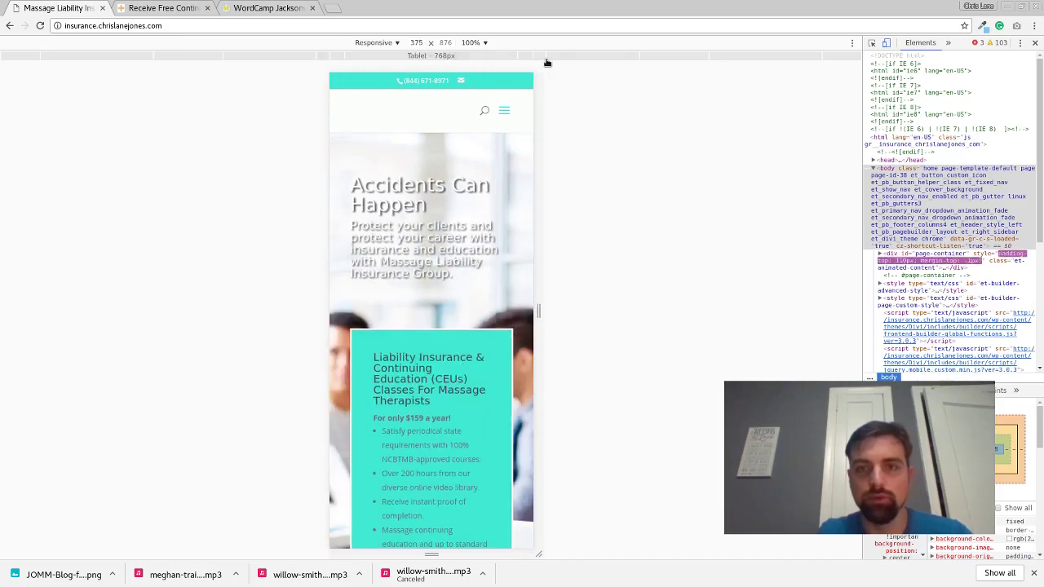
{"action": "left_click", "coordinate": [475, 58]}
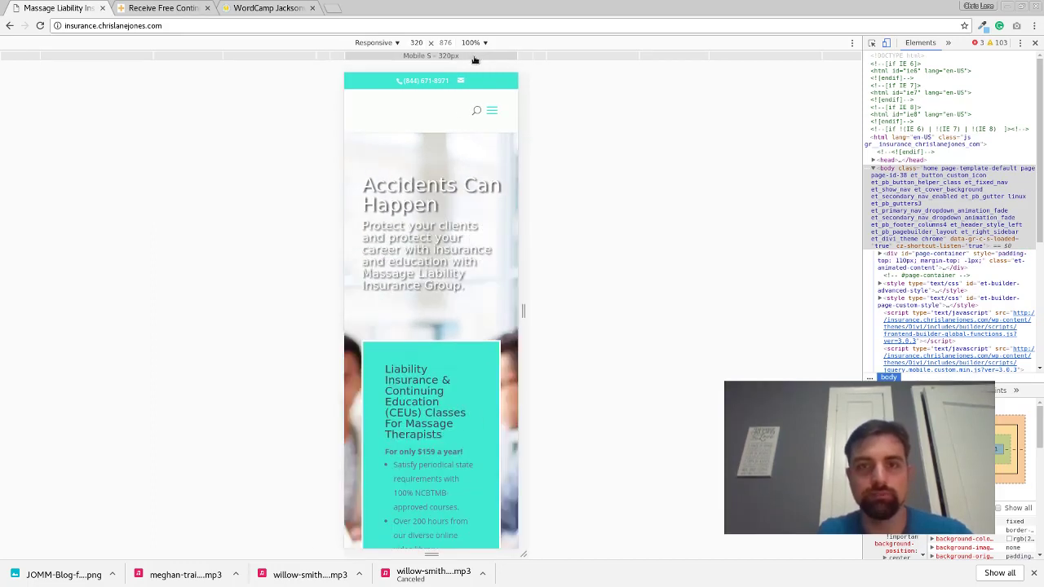
{"action": "left_click", "coordinate": [524, 57]}
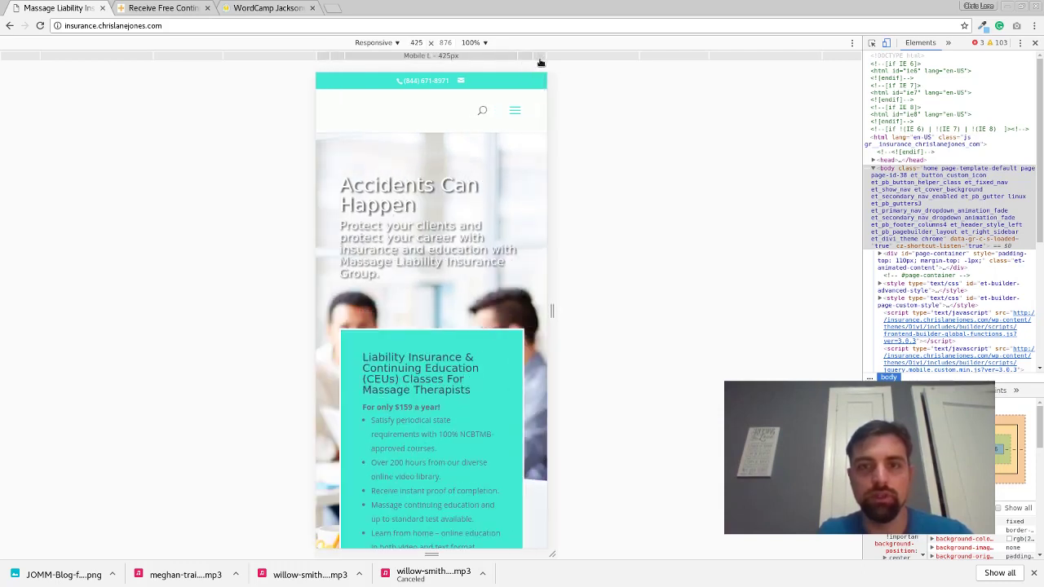
{"action": "left_click", "coordinate": [581, 57]}
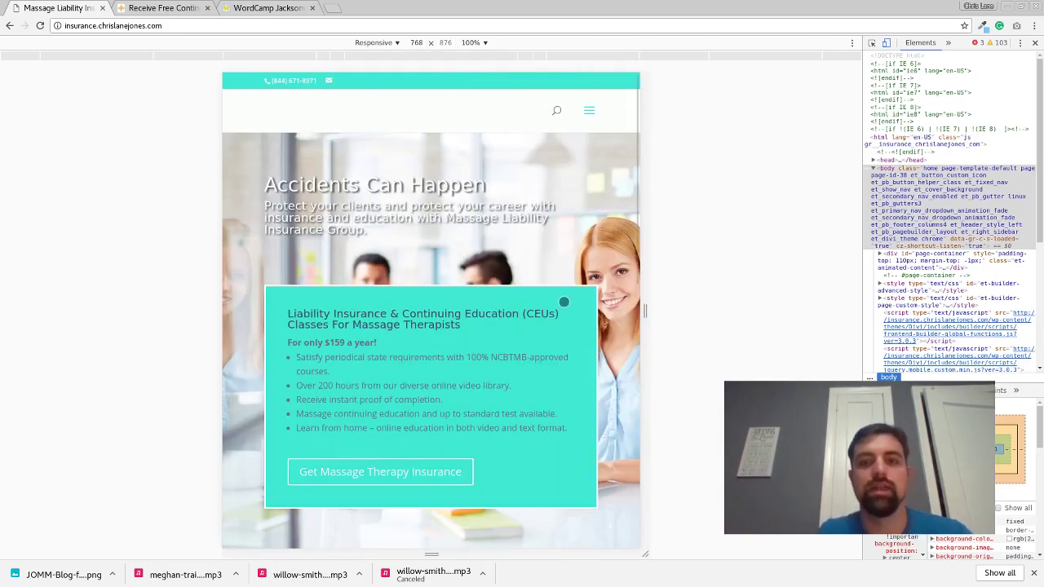
{"action": "left_click", "coordinate": [444, 57]}
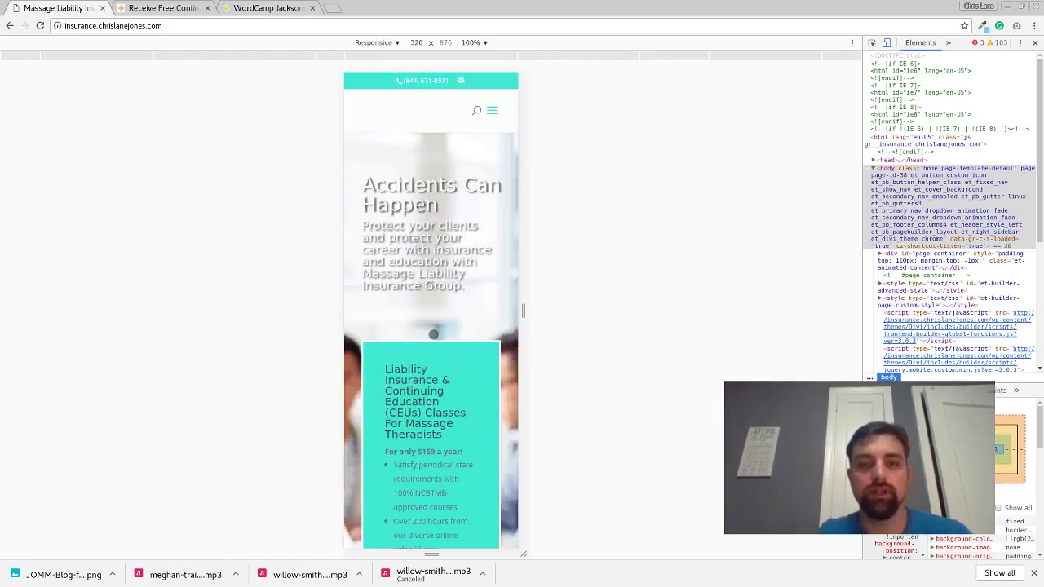
{"action": "scroll", "coordinate": [432, 326], "scroll_direction": "down", "scroll_amount": 7}
{"action": "scroll", "coordinate": [423, 290], "scroll_direction": "up", "scroll_amount": 7}
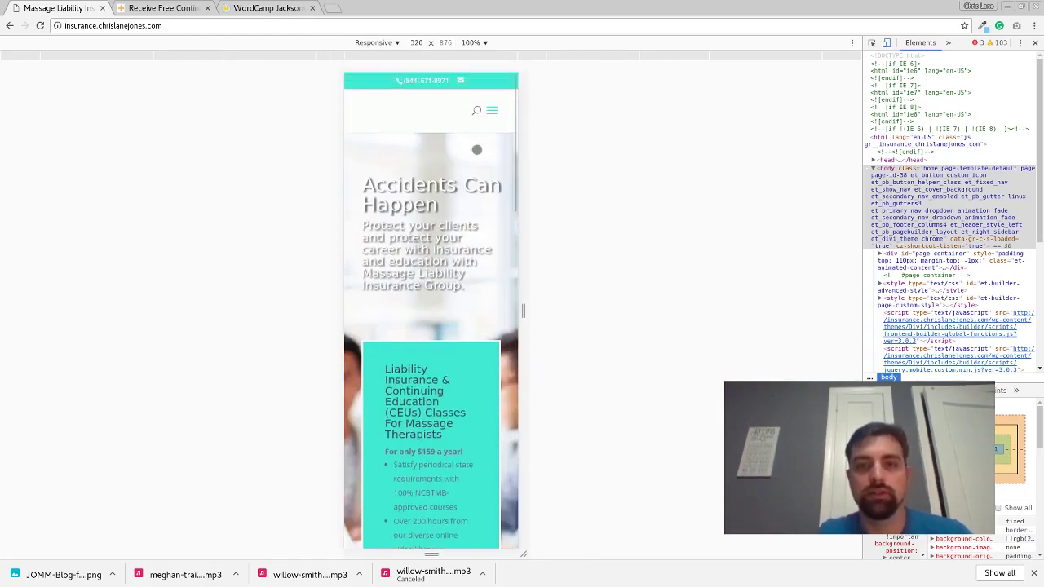
Step: Preview the landing page at tablet 768 px, 4K 2560 px, Mobile M 375 px and laptop 1024 px widths
{"action": "left_click", "coordinate": [569, 59]}
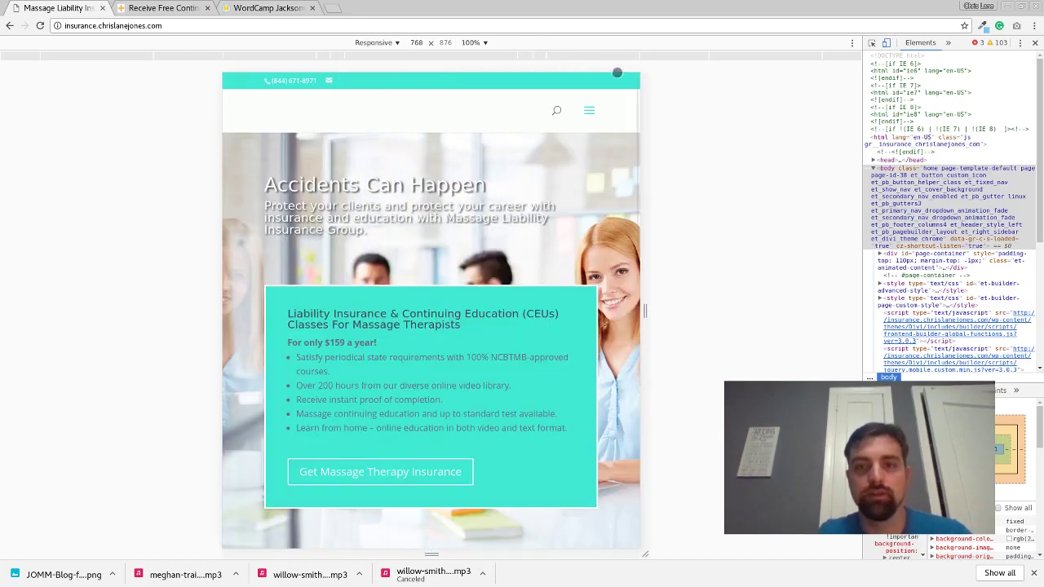
{"action": "left_click", "coordinate": [721, 57]}
{"action": "left_click", "coordinate": [721, 57]}
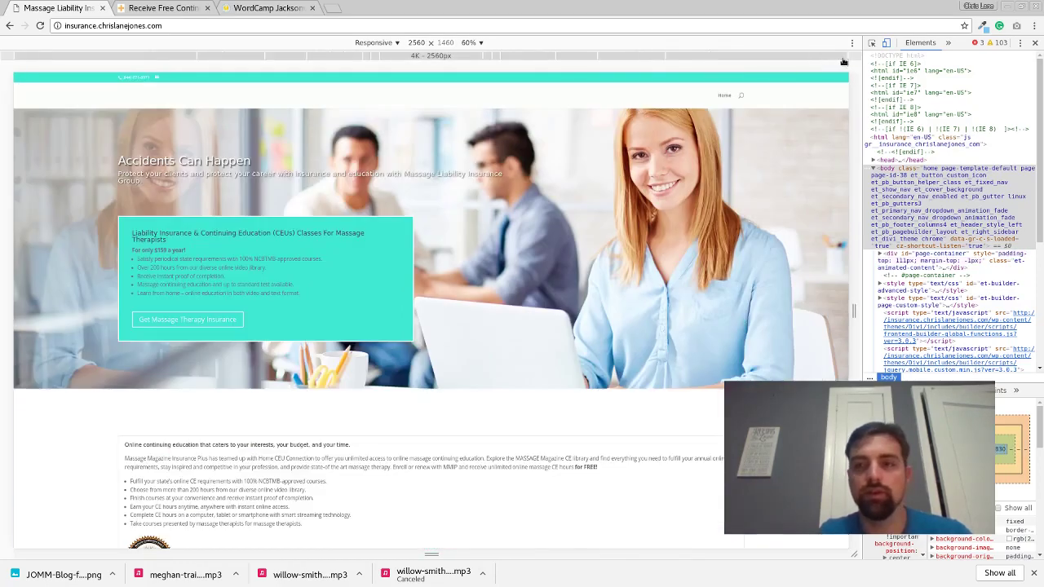
{"action": "left_click", "coordinate": [814, 57]}
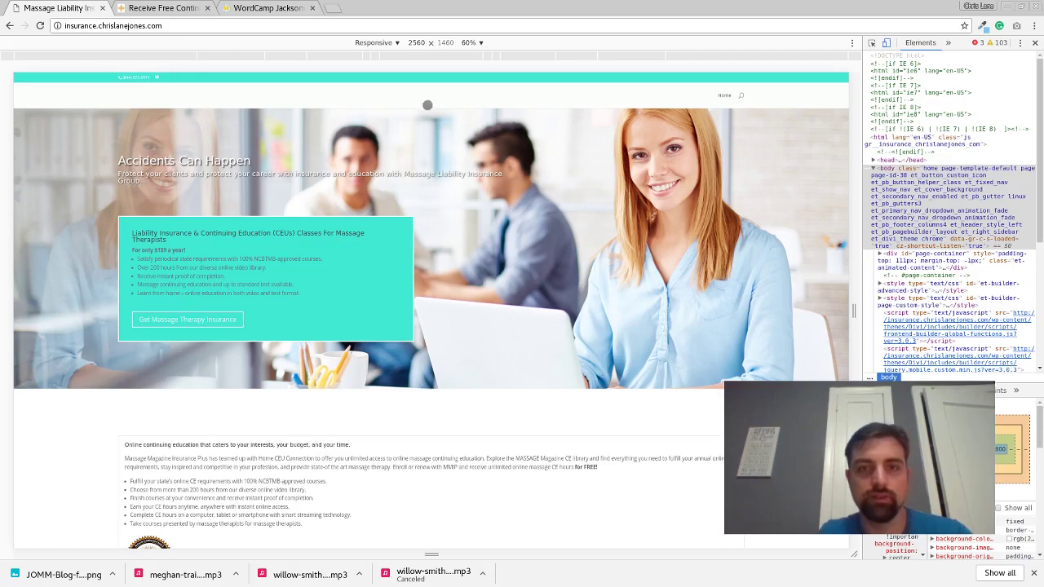
{"action": "left_click", "coordinate": [522, 55]}
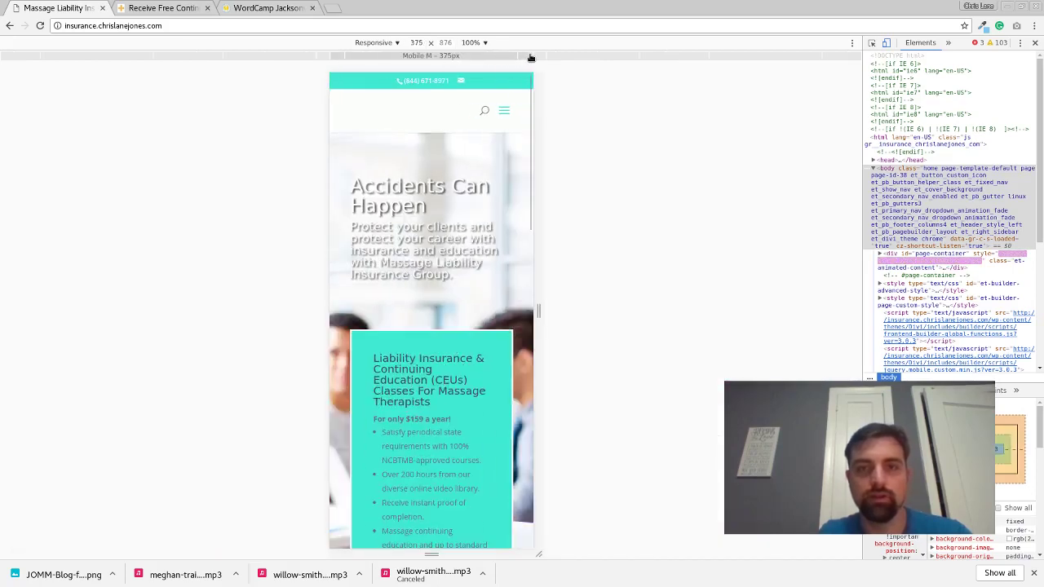
{"action": "left_click", "coordinate": [677, 59]}
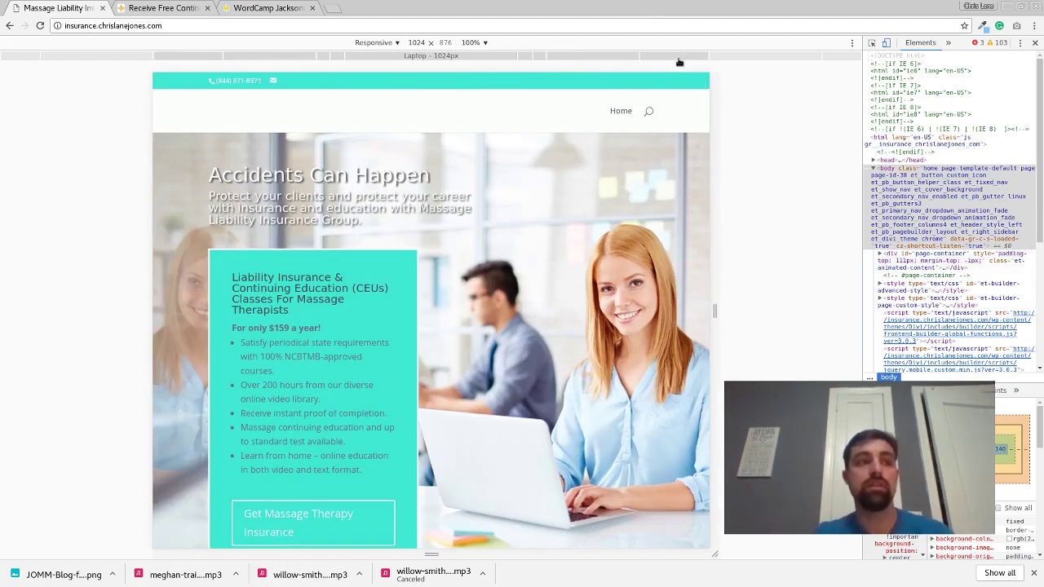
Step: Bring up the WordCamp Jacksonville 2017 website
{"action": "left_click", "coordinate": [278, 11]}
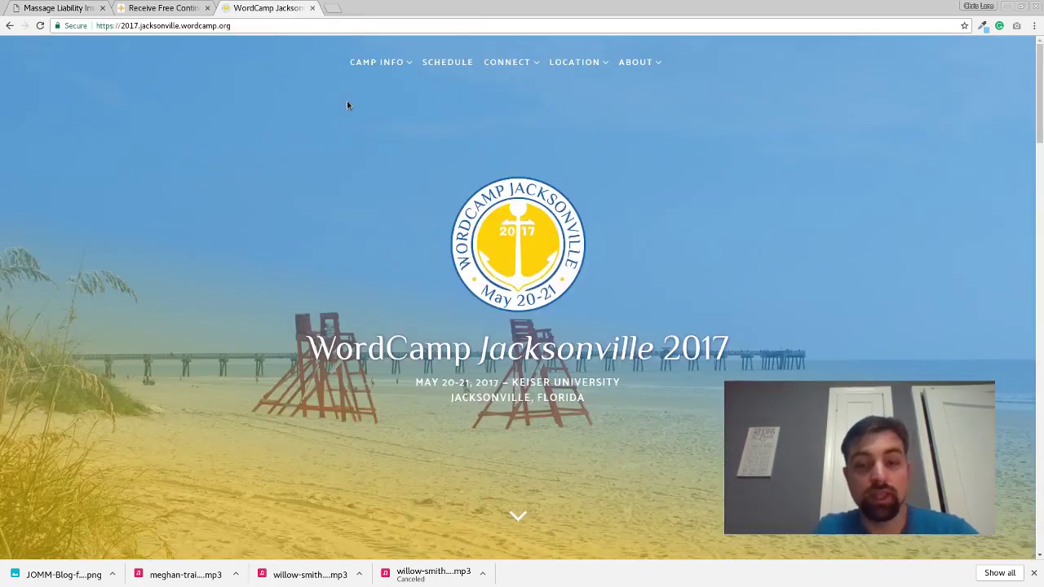